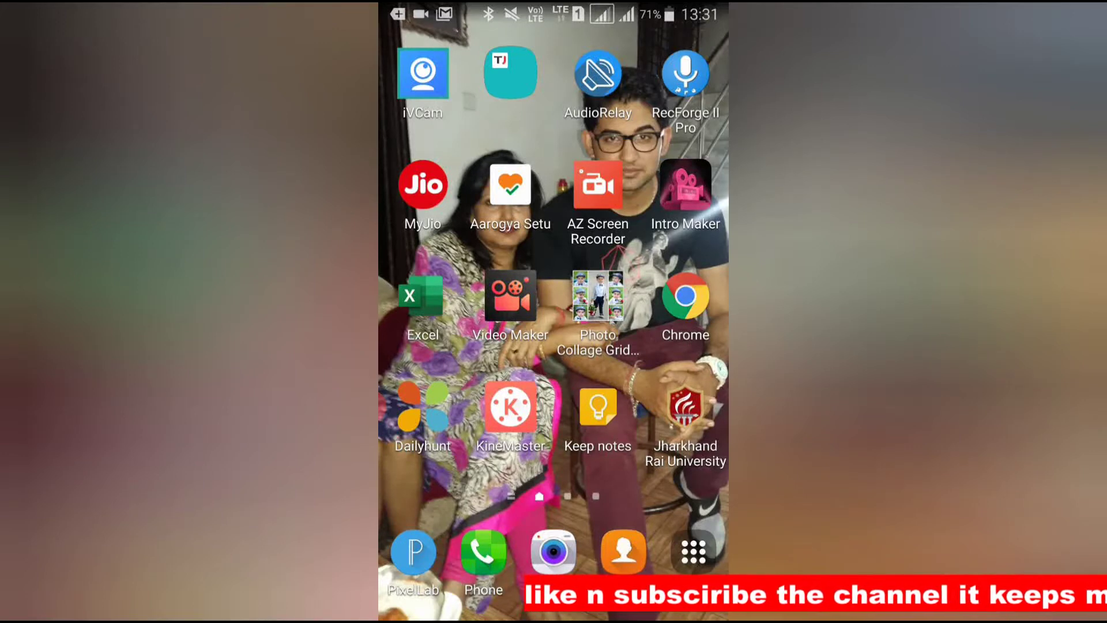
- Swipe through the app drawer to the Google apps page and launch Play Store
left_click(693, 551)
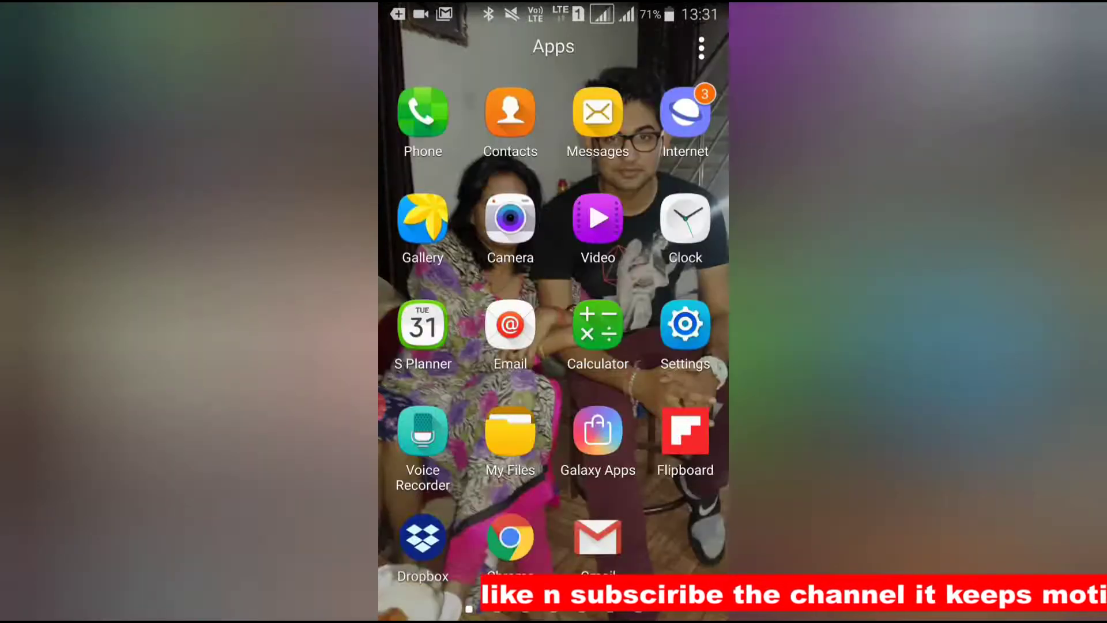
mouse_move(432, 346)
left_mouse_down()
mouse_move(676, 346)
mouse_move(433, 346)
left_mouse_up()
left_click_drag(675, 346, 433, 346)
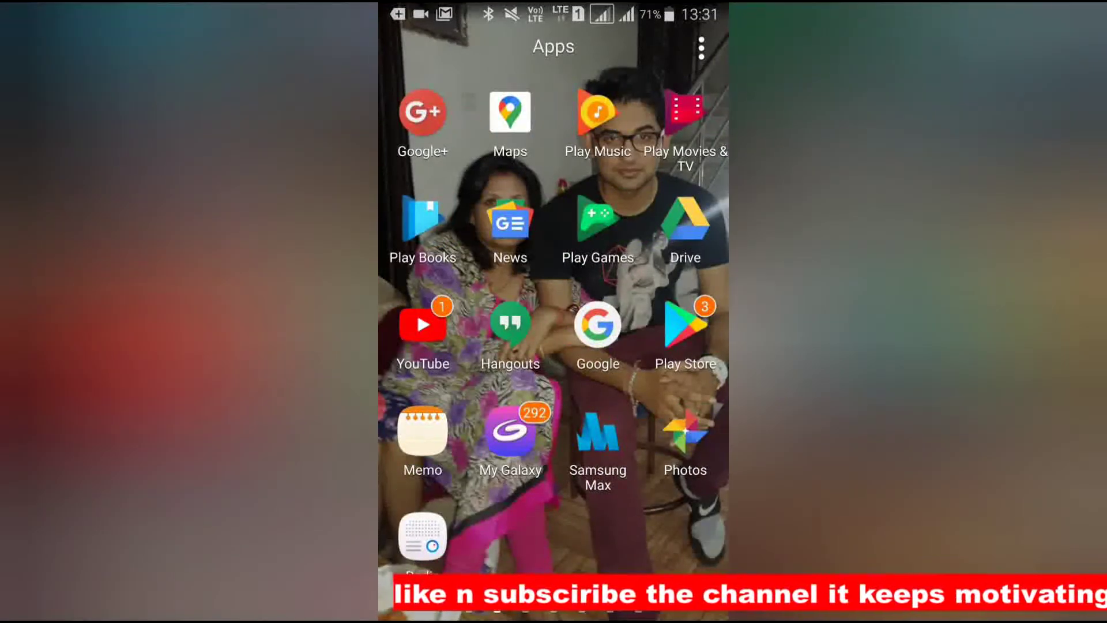
left_click(686, 327)
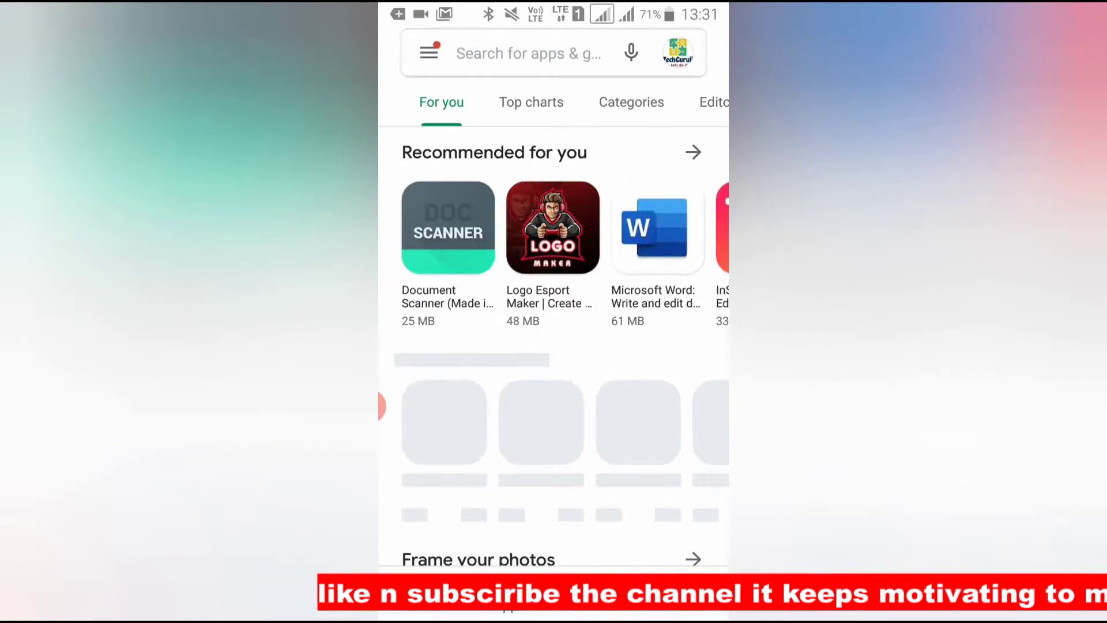
- Search Play Store using the 'excel file' suggestion and open the Microsoft Excel listing
left_click(528, 53)
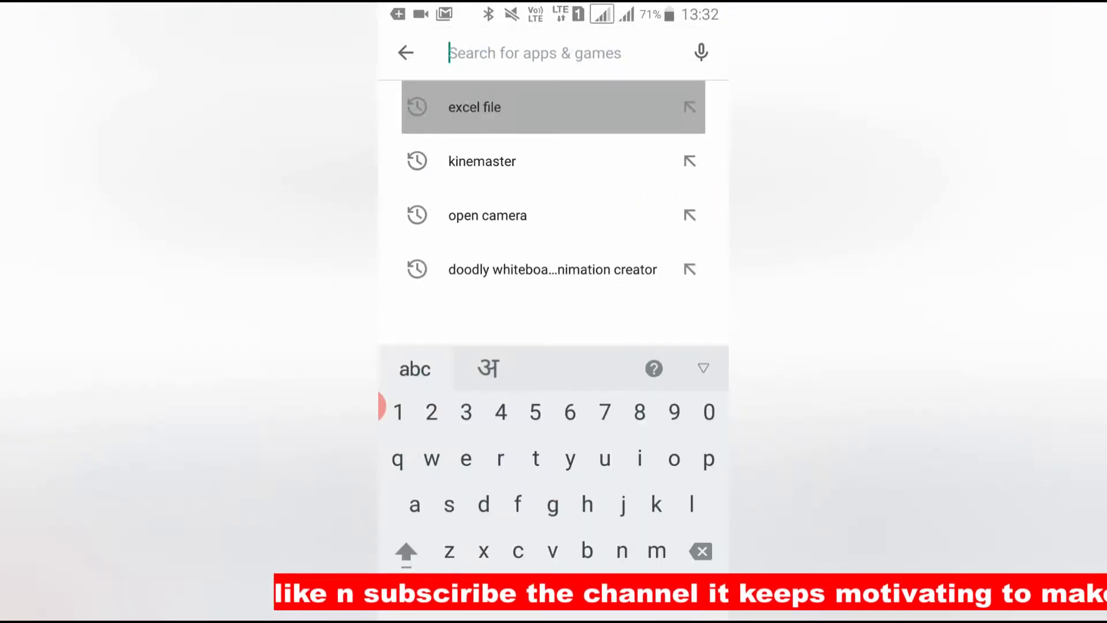
left_click(474, 107)
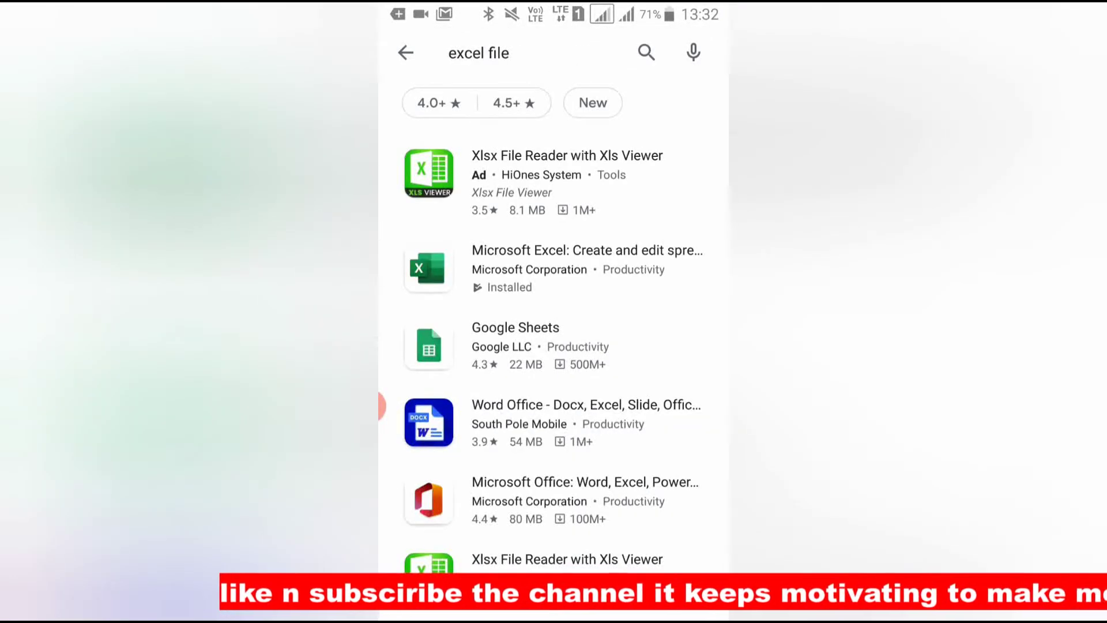
left_click(555, 269)
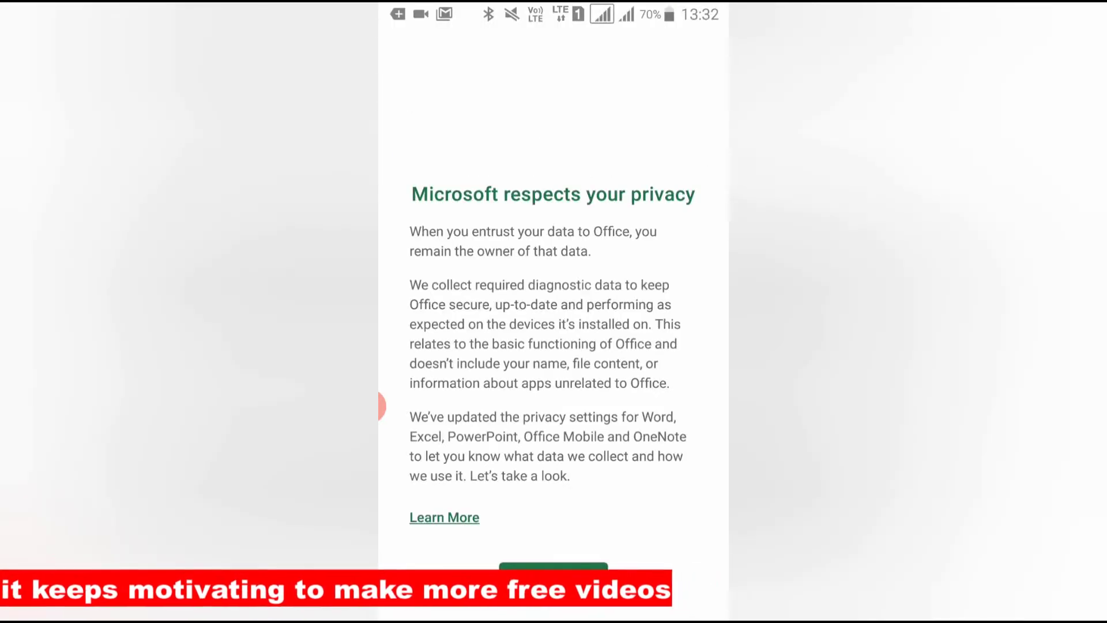
- Get past the privacy and data-sharing screens, then open the B.Sc (format) workbook
left_click(554, 567)
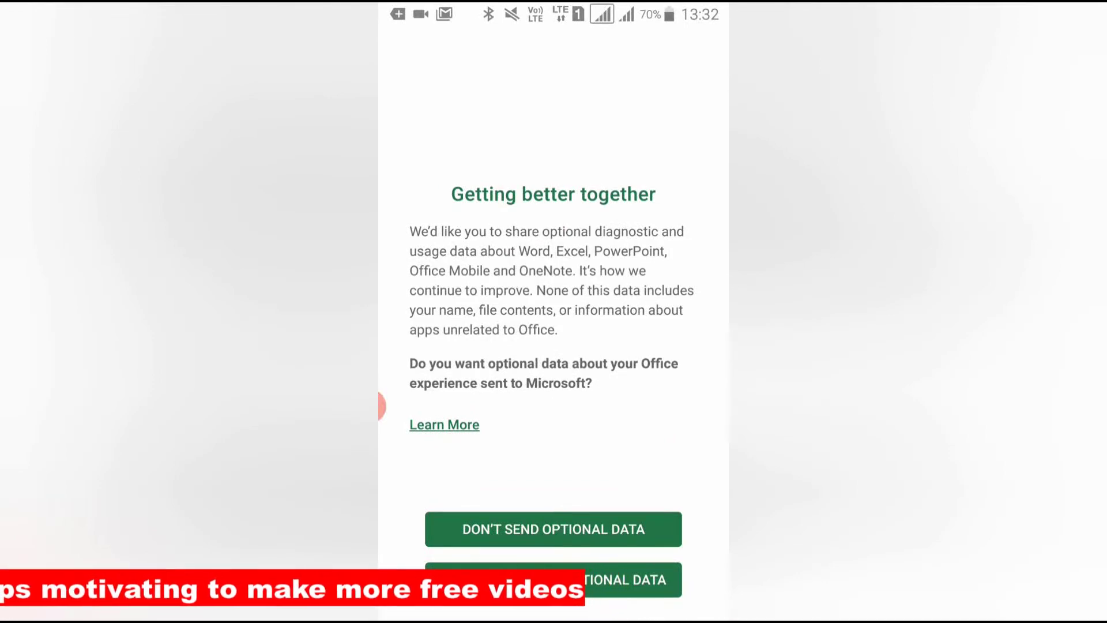
left_click(554, 529)
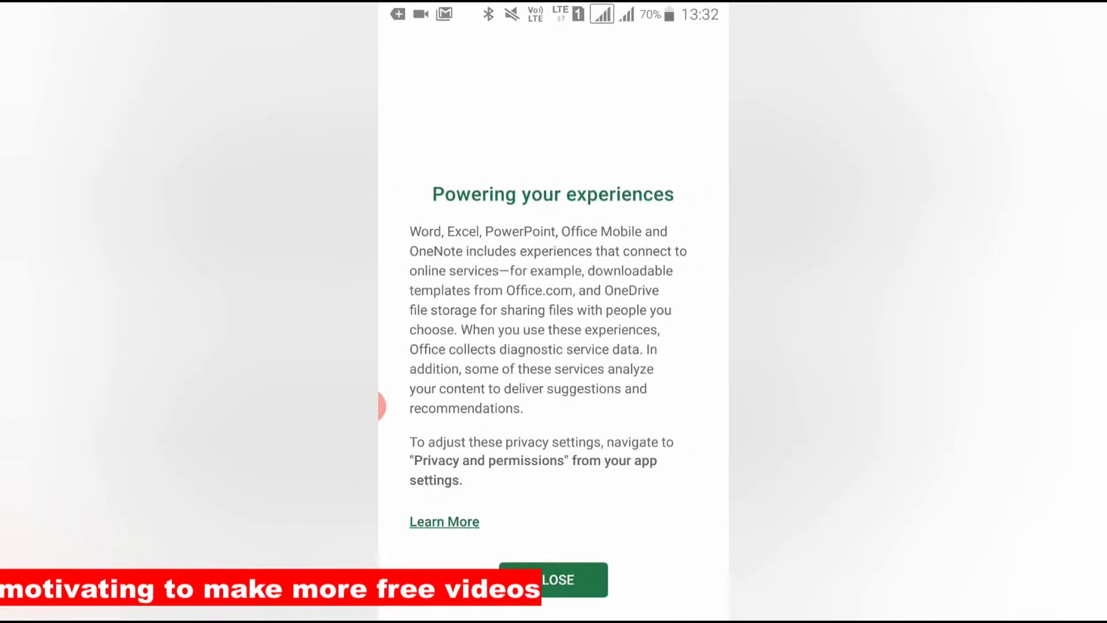
left_click(580, 580)
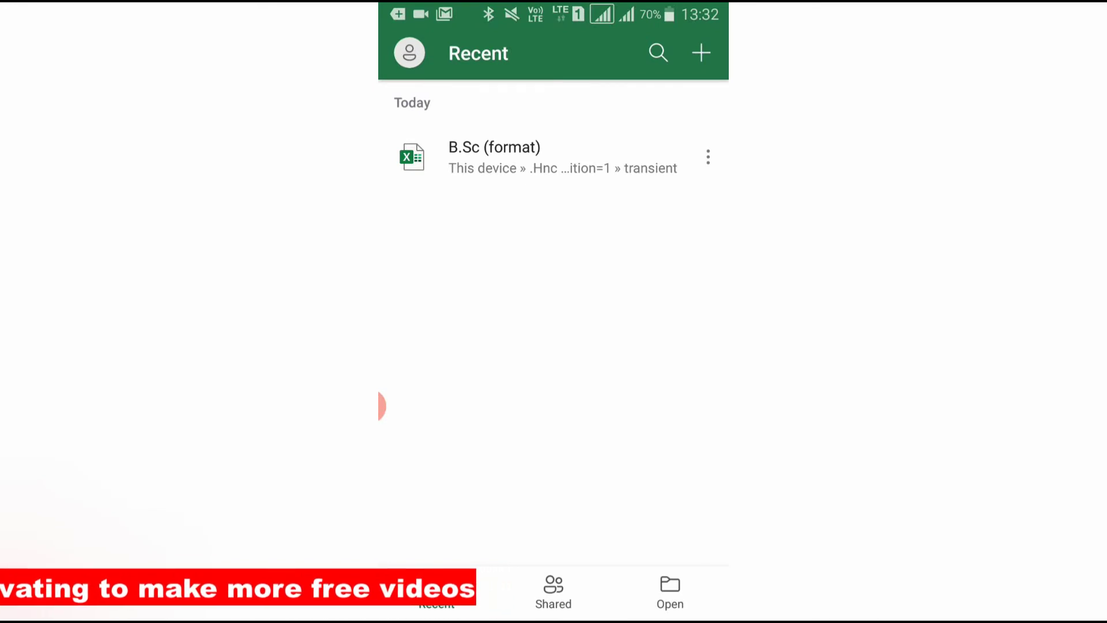
left_click(537, 157)
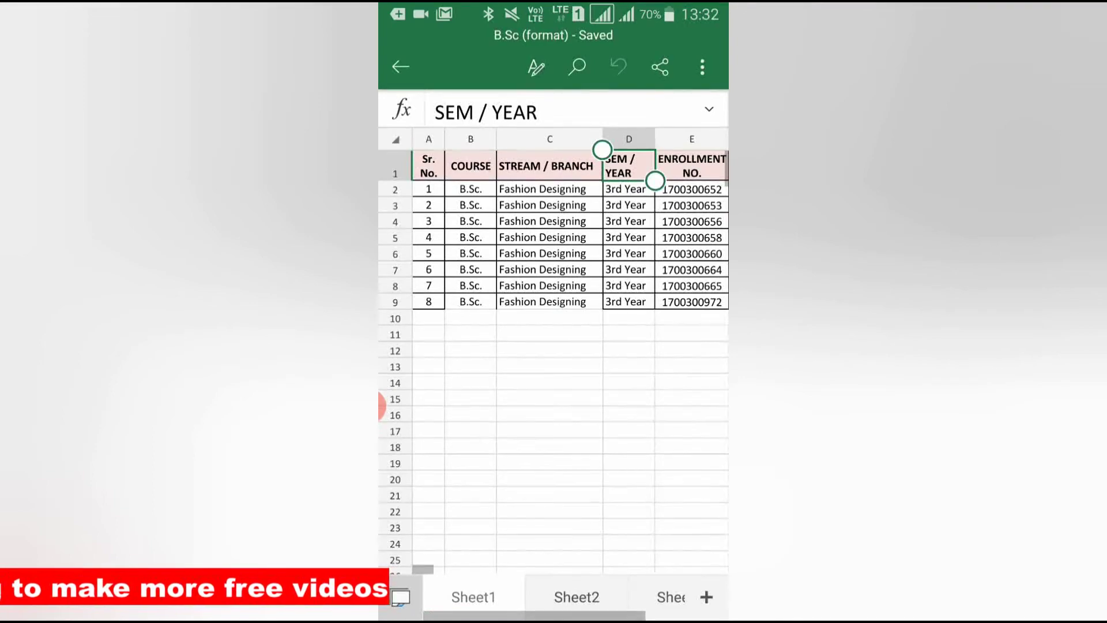
scroll(554, 347, "down", 3)
scroll(554, 346, "down", 10)
scroll(554, 346, "up", 15)
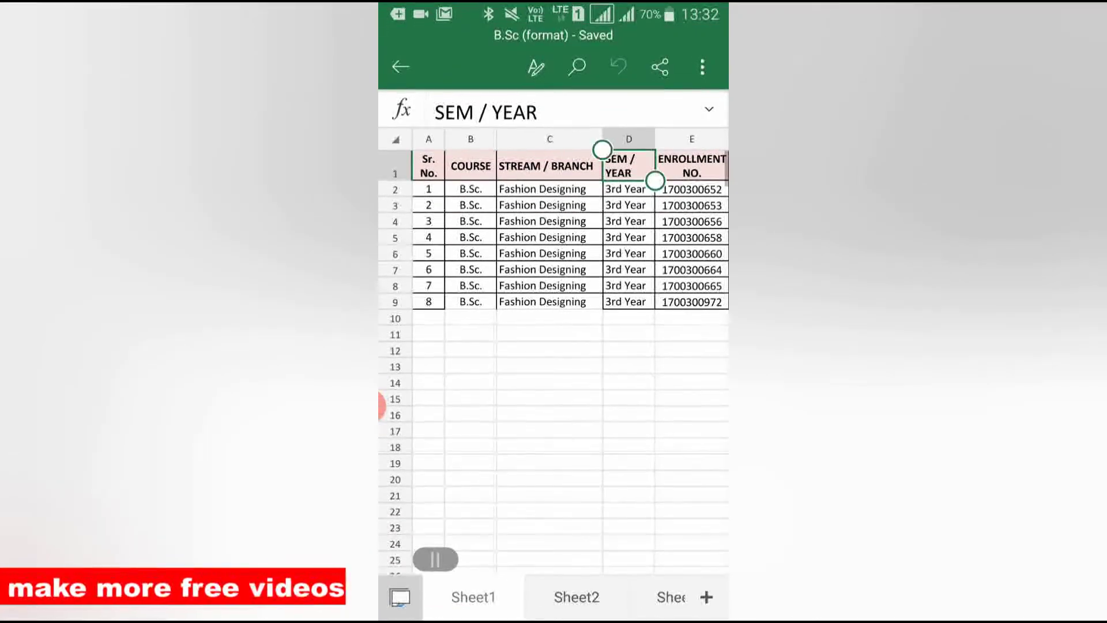
scroll(554, 346, "up", 2)
scroll(554, 346, "up", 4)
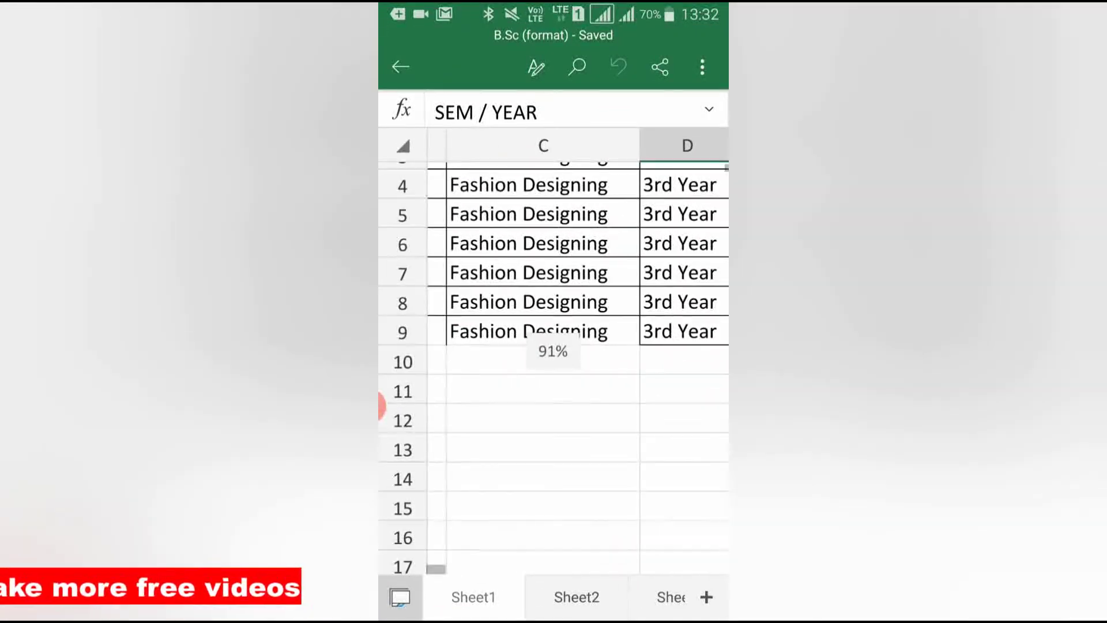
scroll(554, 346, "left", 5)
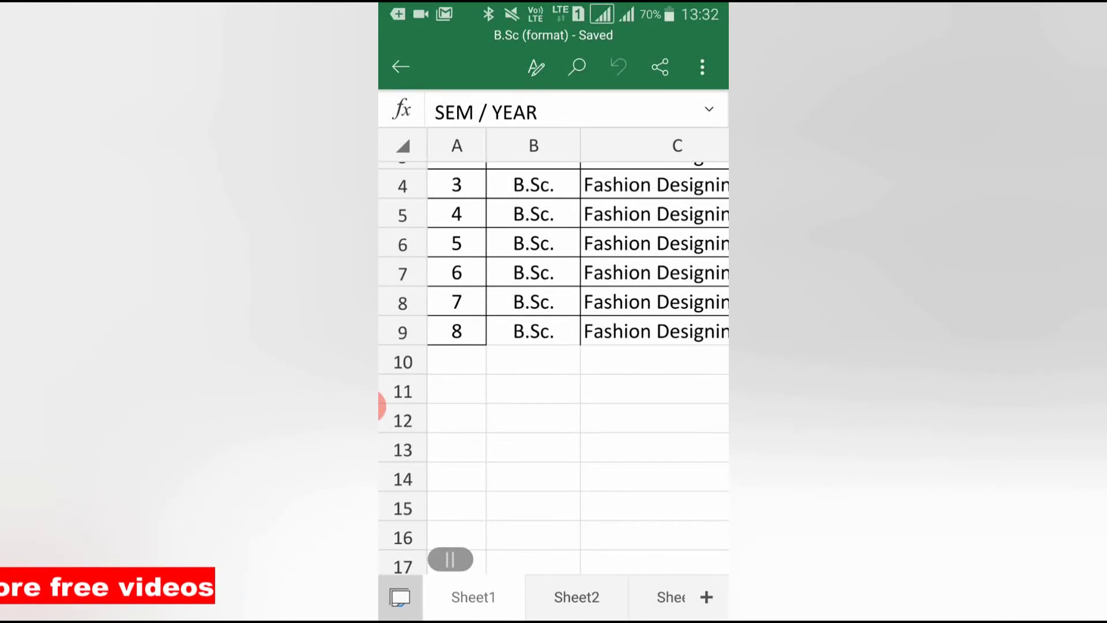
- Browse Sheet1's student table, showing the Sr. No., Course and Stream columns for rows 4–9
left_click(384, 405)
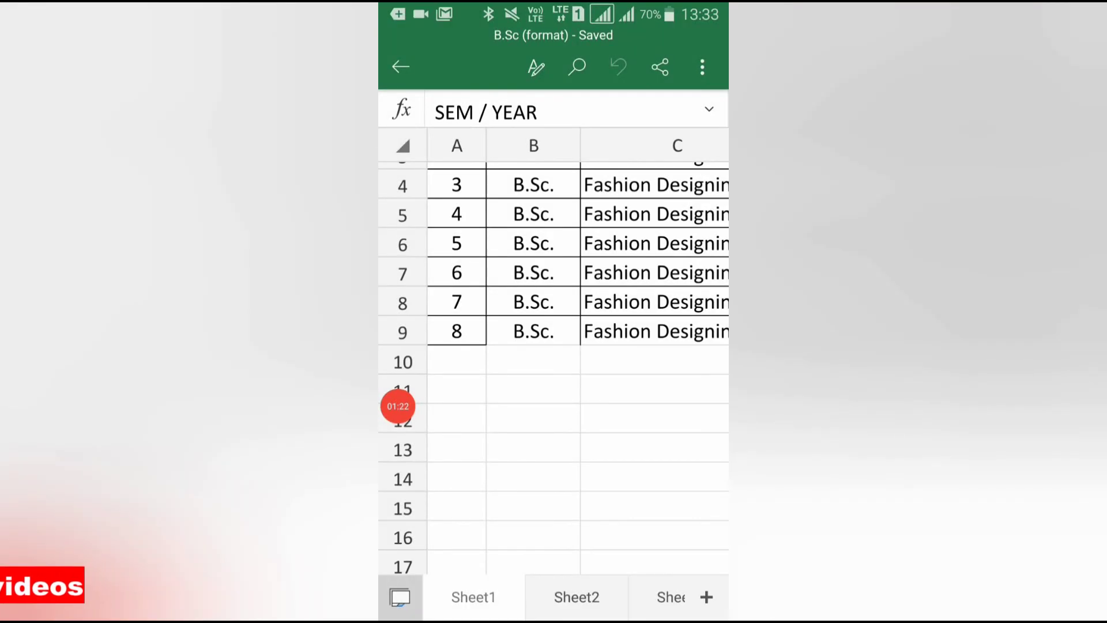
left_click(399, 406)
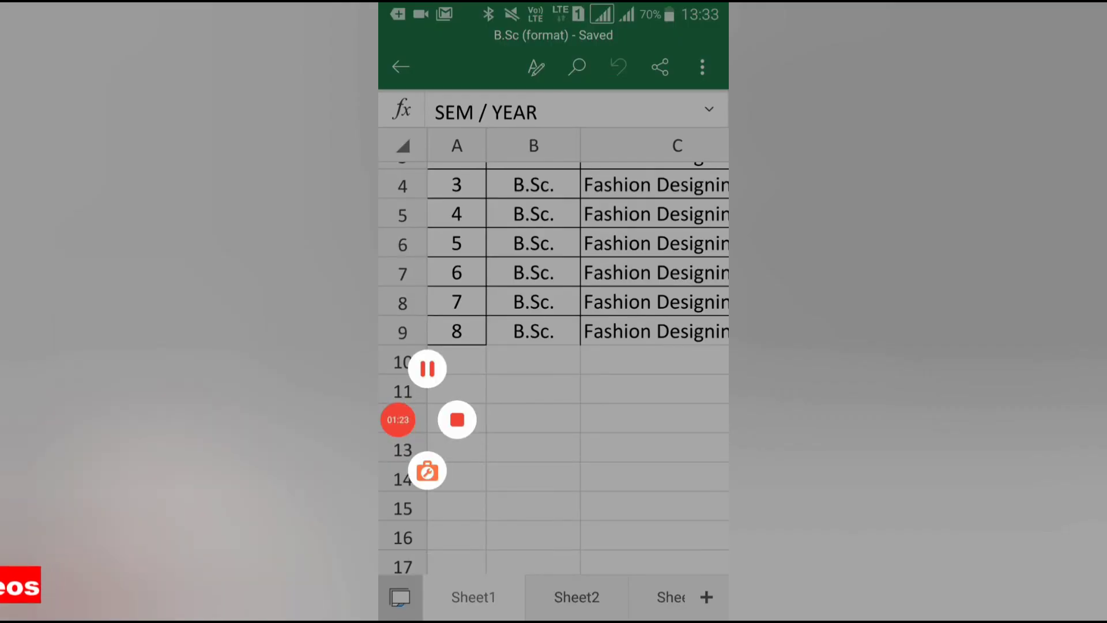